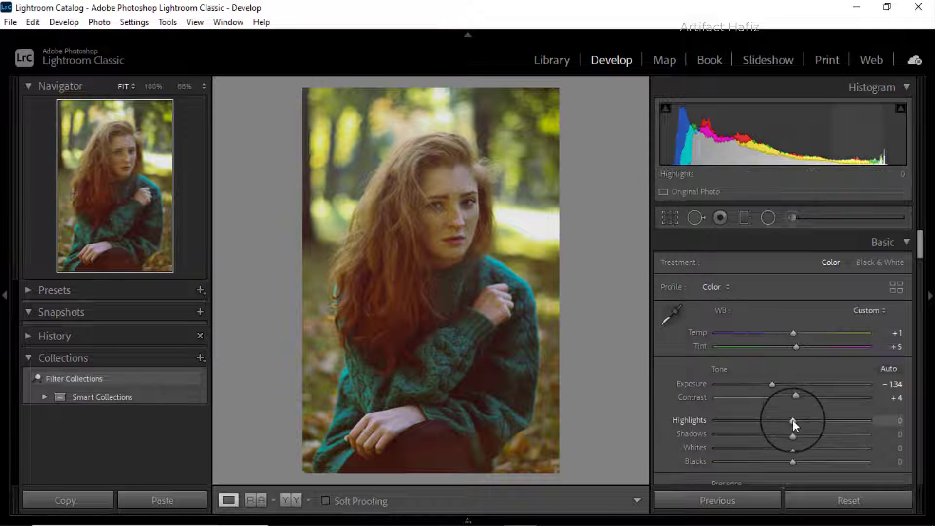
- Adjust the photo's tone with Highlights −37, Shadows +9, Whites +48 and Blacks −34
mouse_move(793, 421)
left_mouse_down()
mouse_move(764, 433)
mouse_move(797, 433)
left_mouse_up()
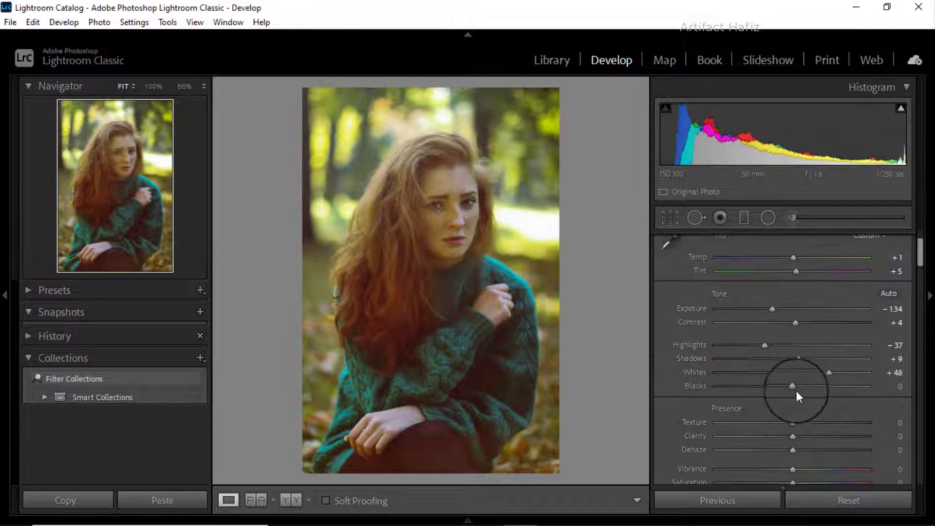
left_click_drag(793, 386, 768, 393)
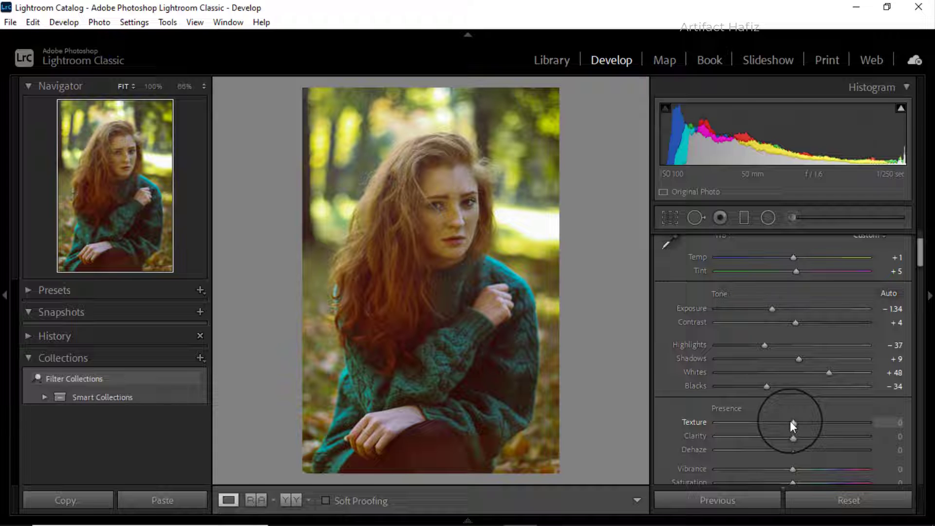
- Set the presence adjustments to Texture +4, Clarity +29, Dehaze +4 and Vibrance +14
left_click_drag(793, 422, 816, 436)
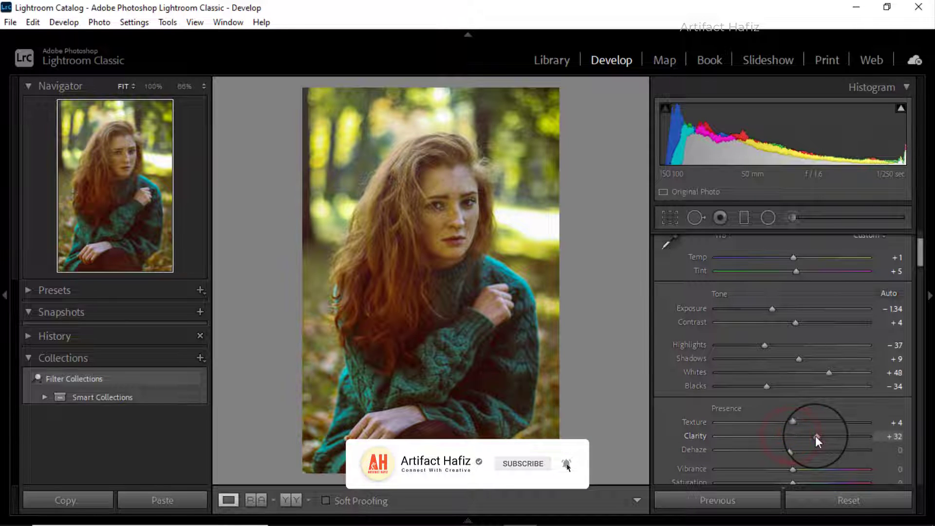
scroll(821, 411, "down", 2)
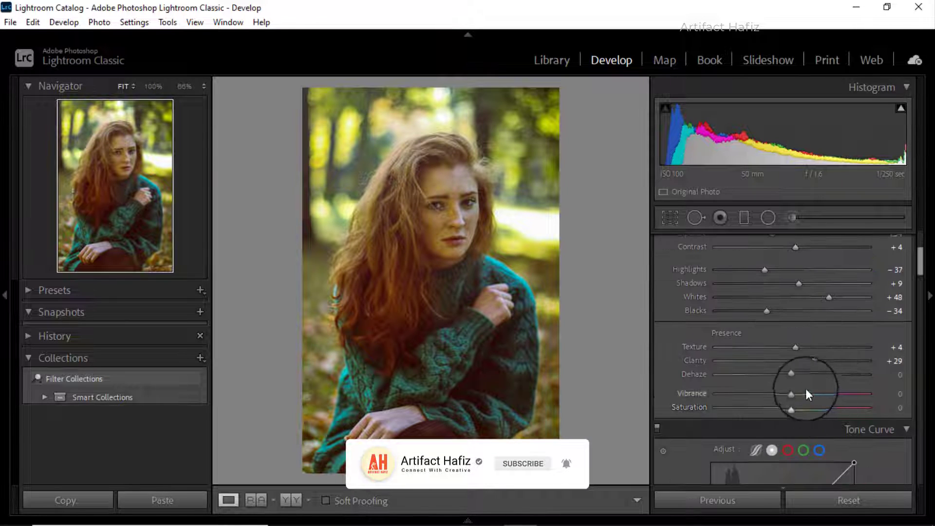
mouse_move(792, 373)
left_mouse_down()
mouse_move(824, 375)
mouse_move(780, 387)
mouse_move(795, 389)
left_mouse_up()
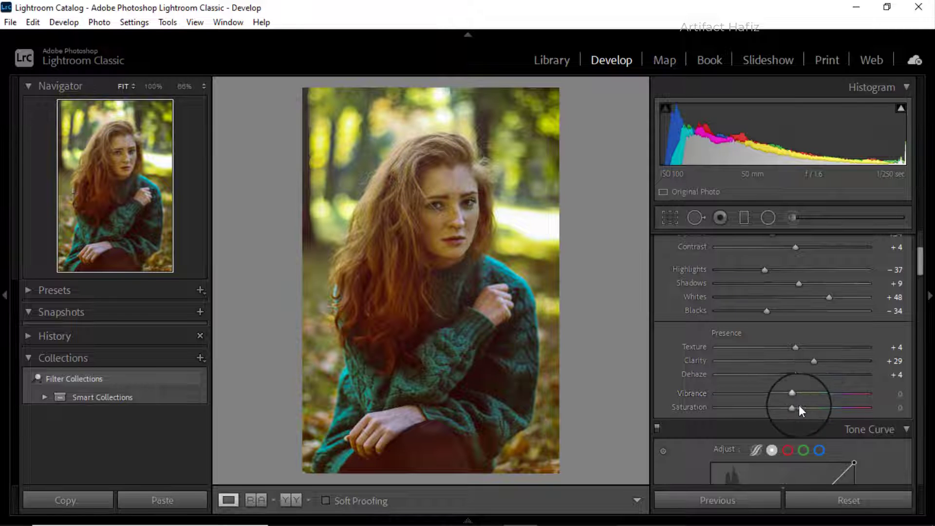
scroll(770, 394, "down", 3)
scroll(768, 390, "up", 2)
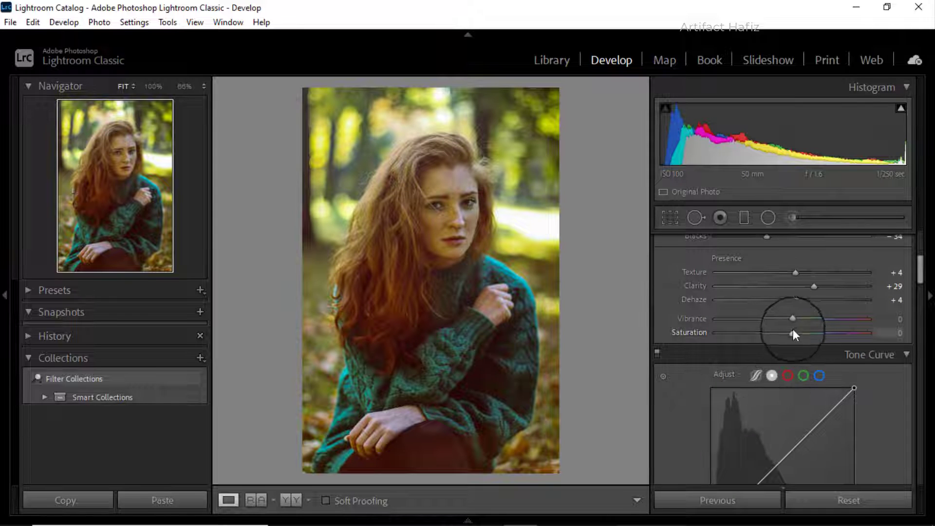
left_click_drag(793, 326, 805, 326)
- Shape the main point curve with a shadow point at about 66/62 and a highlight point at about 198/201
scroll(770, 339, "down", 2)
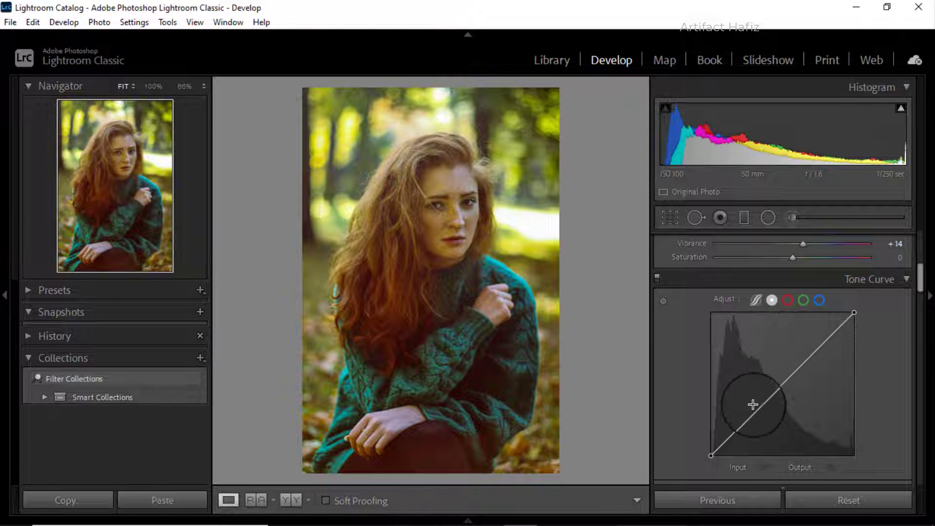
left_click(748, 419)
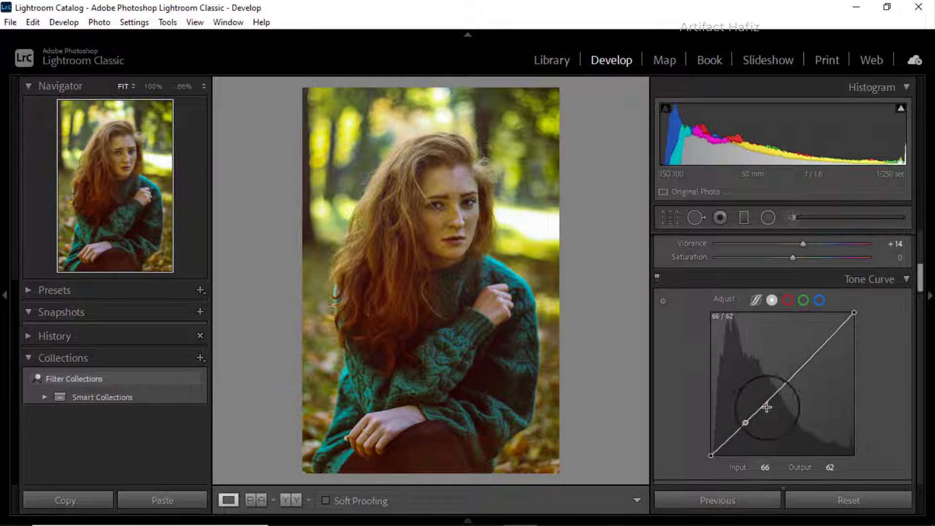
left_click_drag(824, 347, 822, 342)
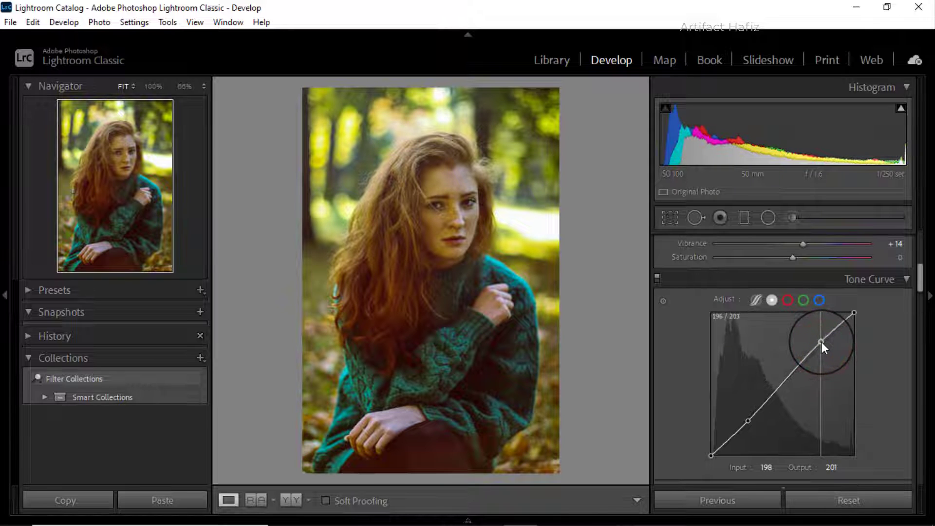
- In the blue channel's tone curve, raise the black point slightly and add a shadow point at about input 66, output 66
left_click(819, 300)
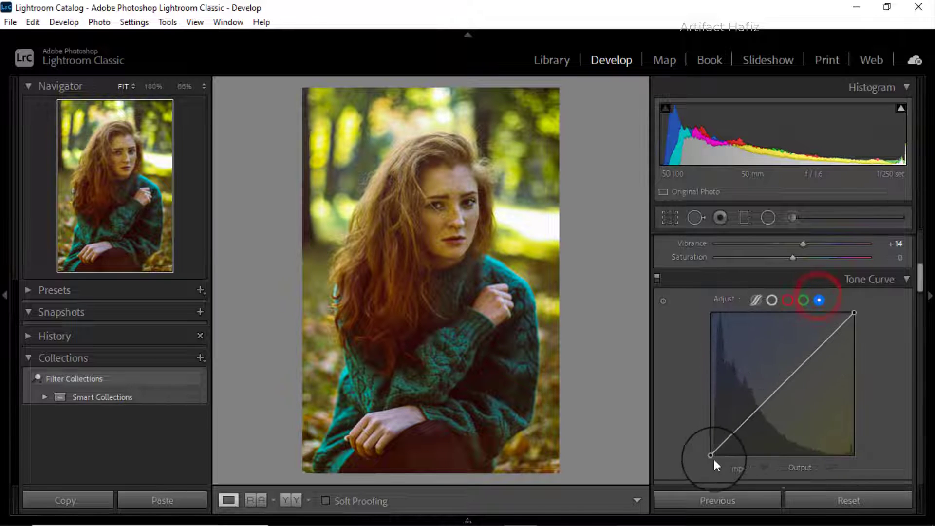
left_click_drag(710, 456, 711, 453)
left_click_drag(750, 418, 747, 420)
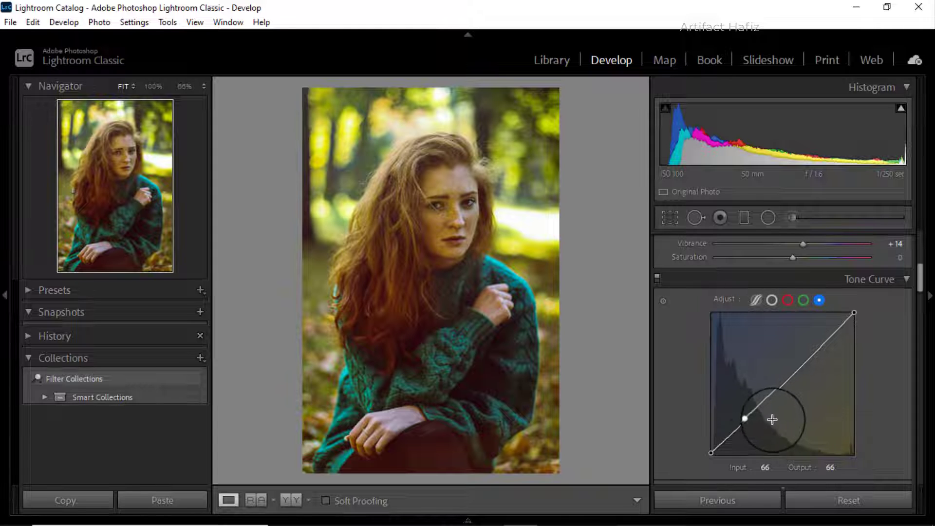
- Set the HSL saturation to Red +6, Orange −17, Yellow −47, Green −9, Aqua +9 and Blue +36
scroll(756, 419, "down", 5)
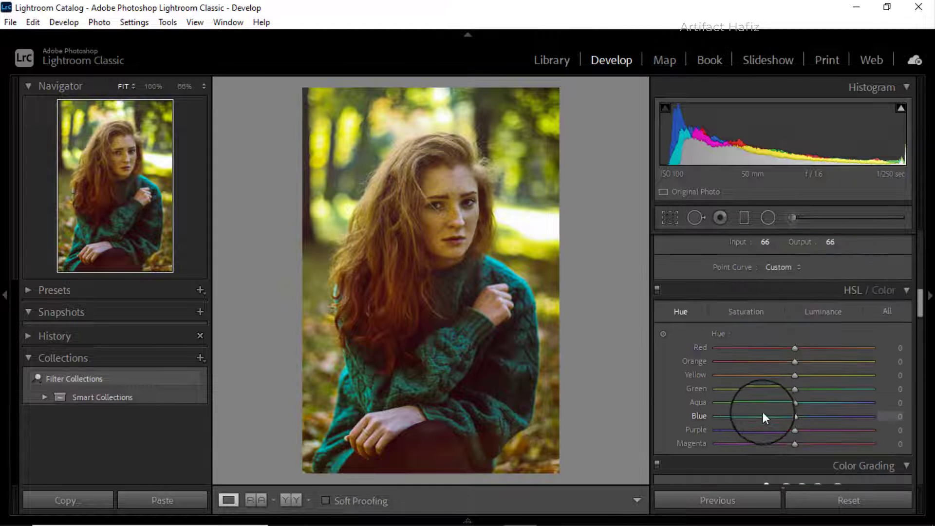
left_click(746, 312)
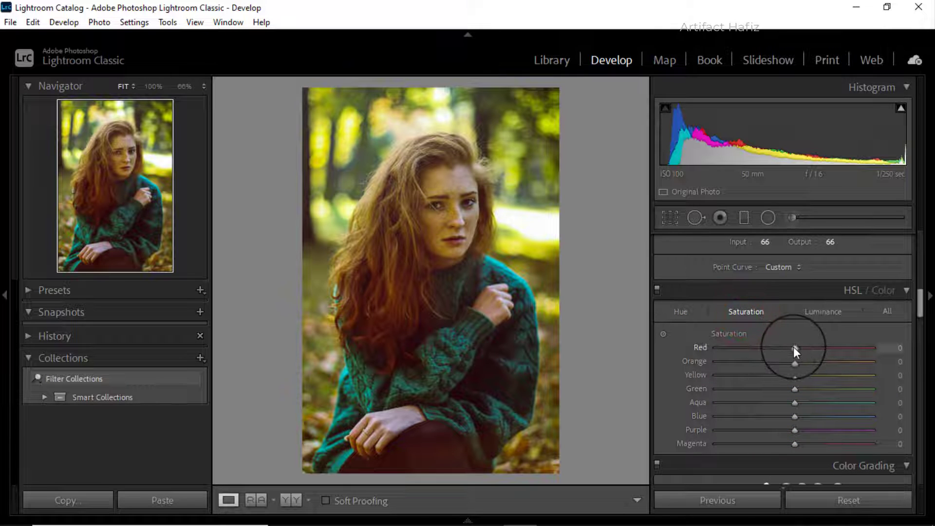
left_click_drag(793, 347, 757, 378)
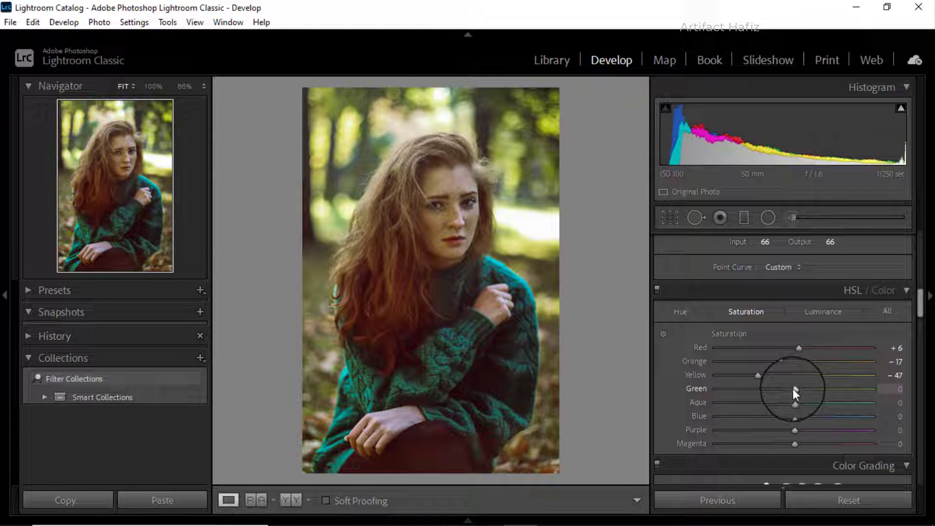
left_click_drag(794, 388, 778, 401)
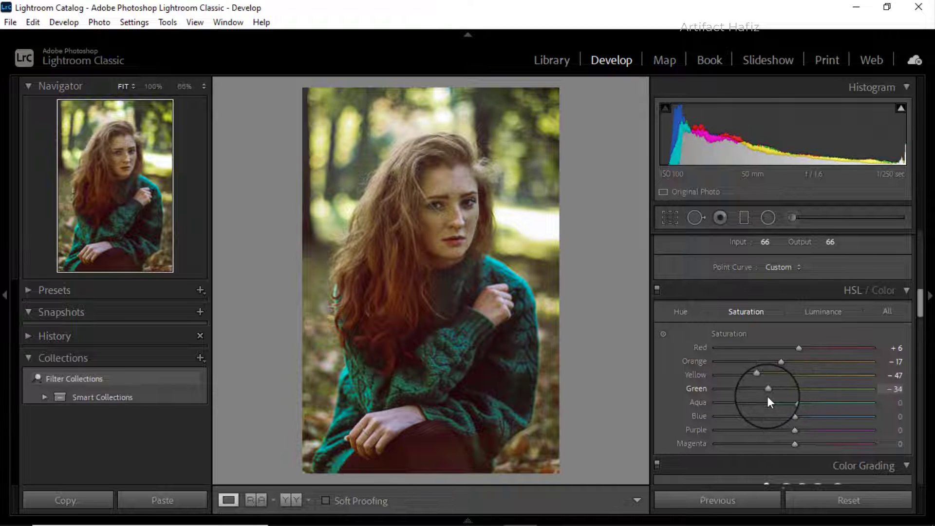
left_click_drag(797, 402, 821, 420)
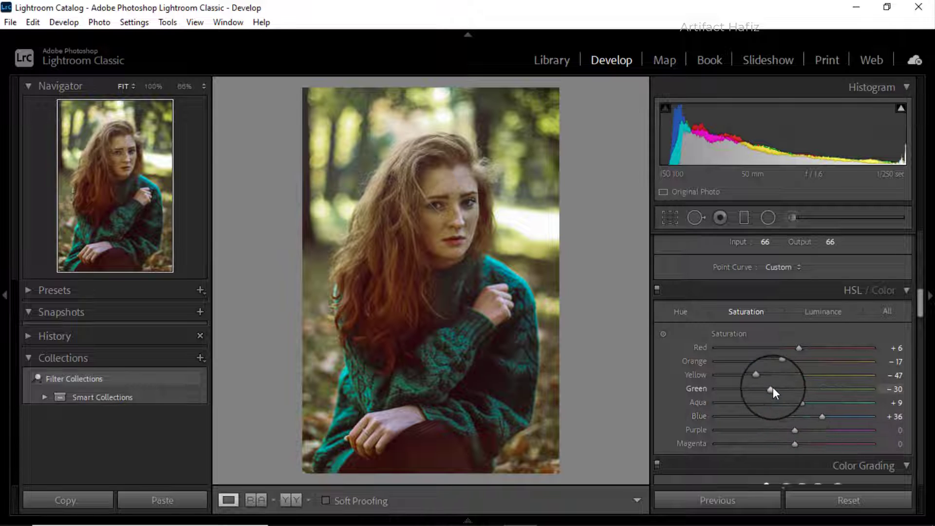
mouse_move(772, 389)
left_mouse_down()
mouse_move(820, 393)
mouse_move(790, 393)
left_mouse_up()
- Adjust the HSL luminance of the color ranges from Orange down to Blue, raising Blue slightly
scroll(782, 416, "down", 2)
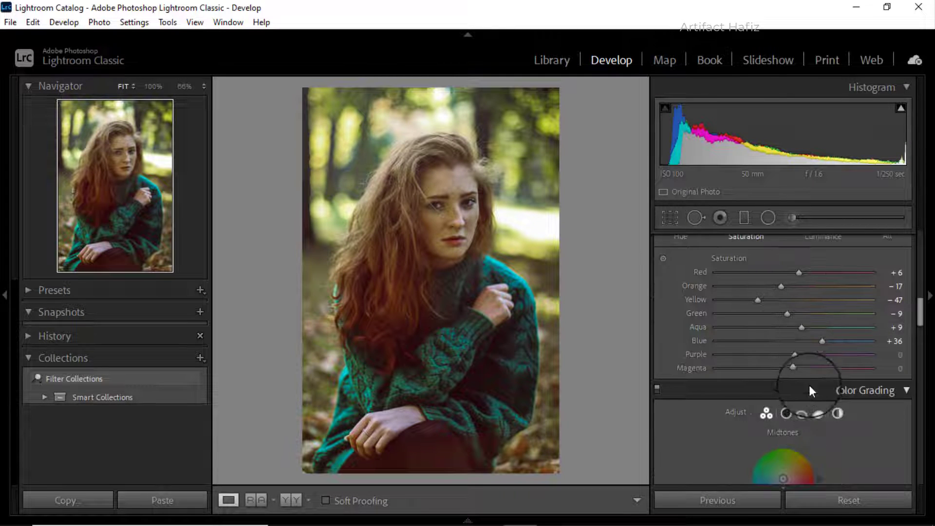
scroll(797, 388, "down", 3)
scroll(795, 397, "up", 5)
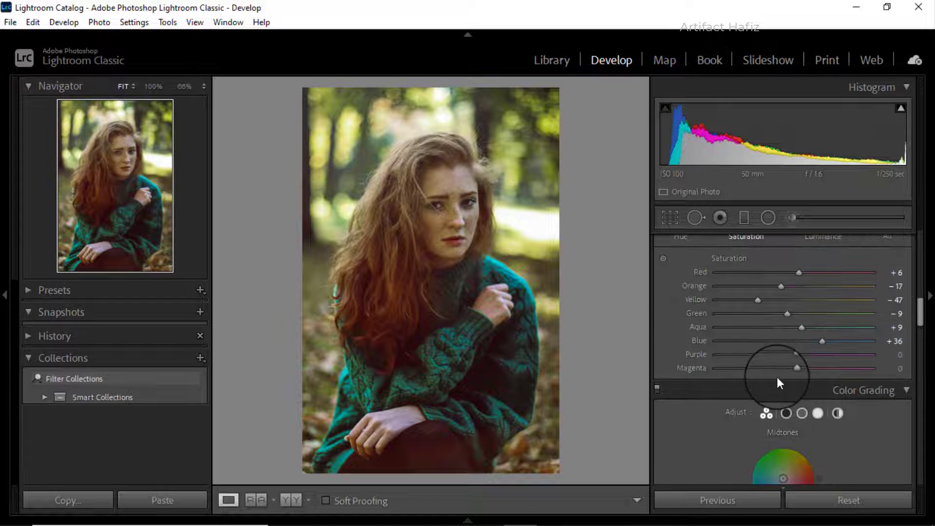
left_click(821, 314)
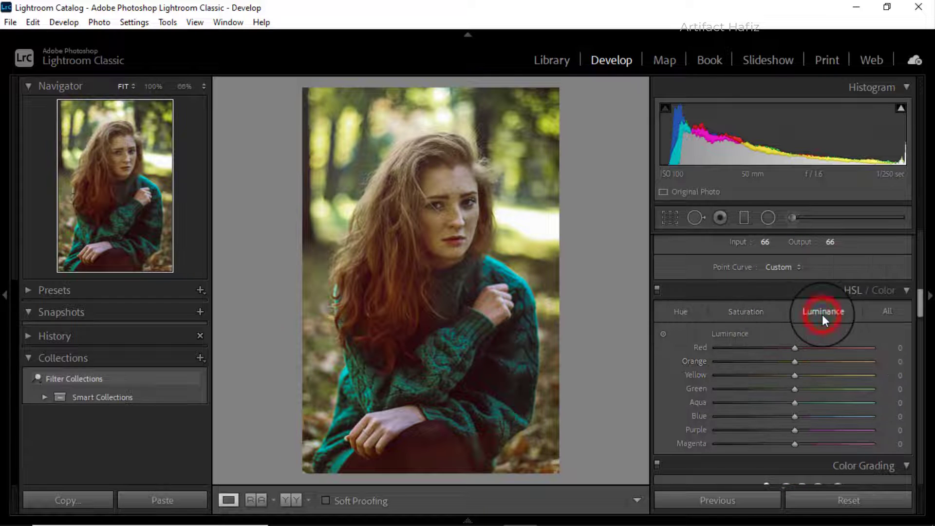
left_click_drag(794, 362, 806, 418)
- Shift the HSL hue of Aqua to −22 and Blue to −22
left_click(681, 311)
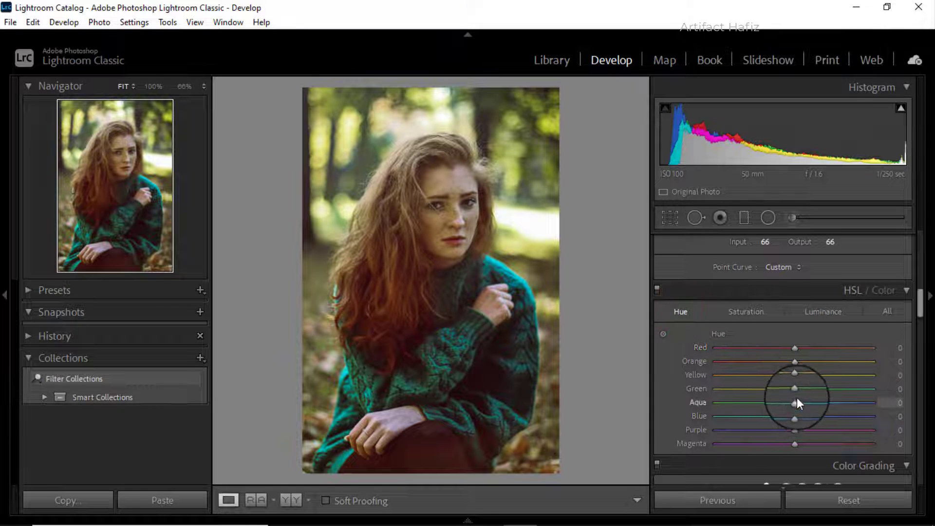
left_click_drag(794, 402, 749, 418)
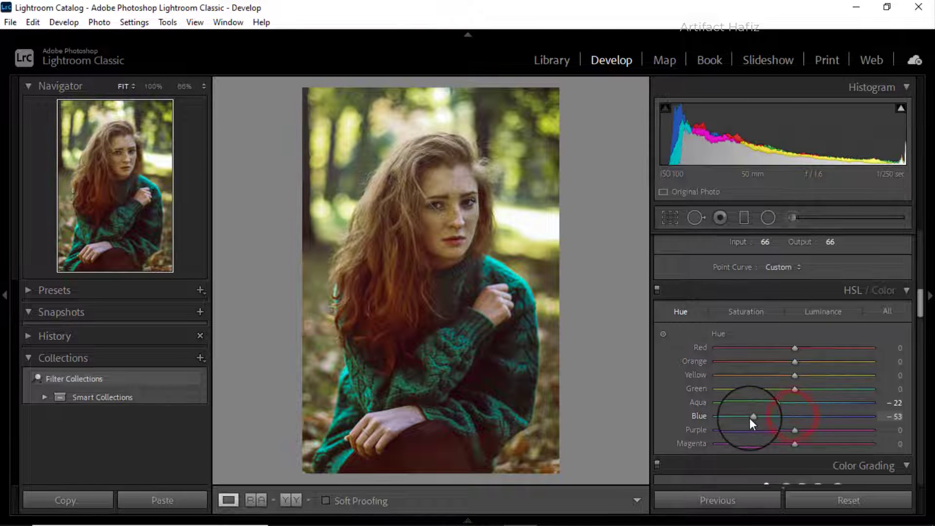
left_click(779, 417)
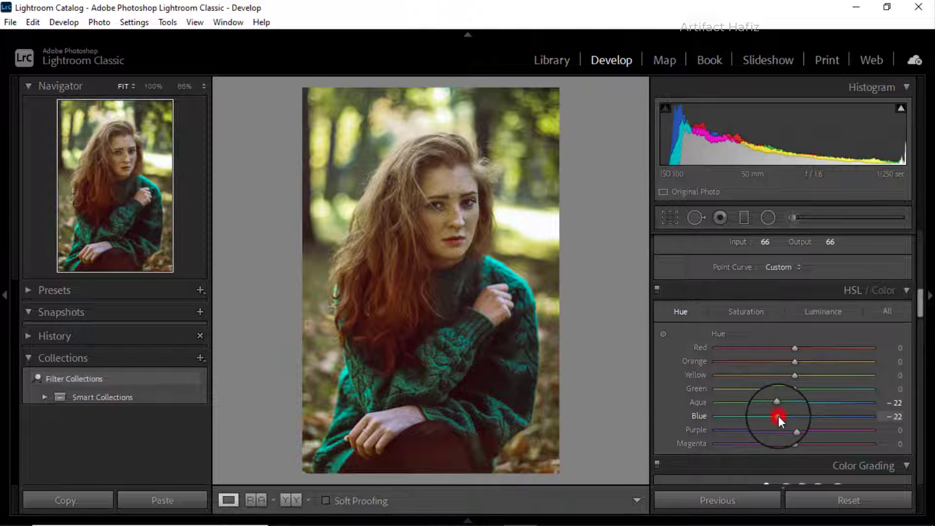
- Color grade the photo by tinting the shadows slightly toward blue and the highlights slightly toward a cool cyan
scroll(840, 391, "down", 3)
scroll(828, 392, "down", 9)
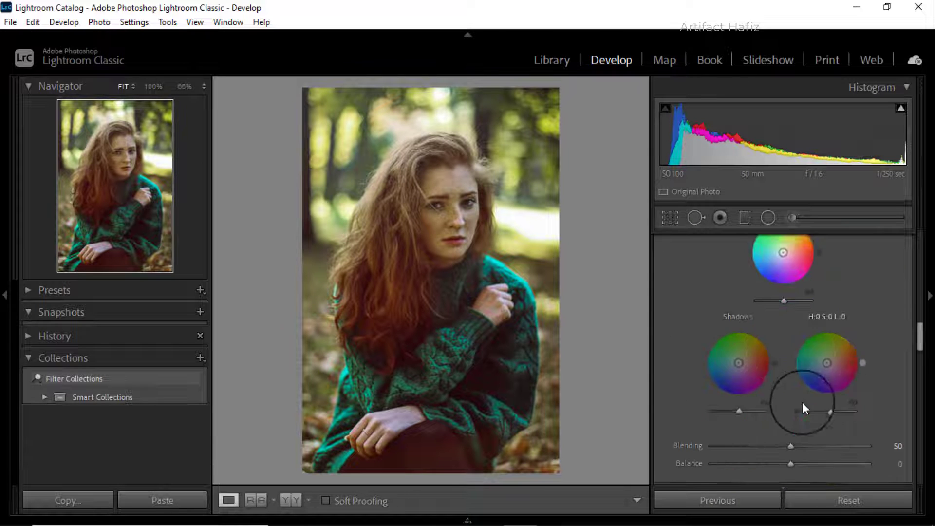
left_click(739, 363)
left_click_drag(739, 363, 689, 397)
left_click_drag(827, 363, 806, 361)
- Set the sharpening amount to 5 and the luminance noise reduction to 11
scroll(803, 347, "down", 5)
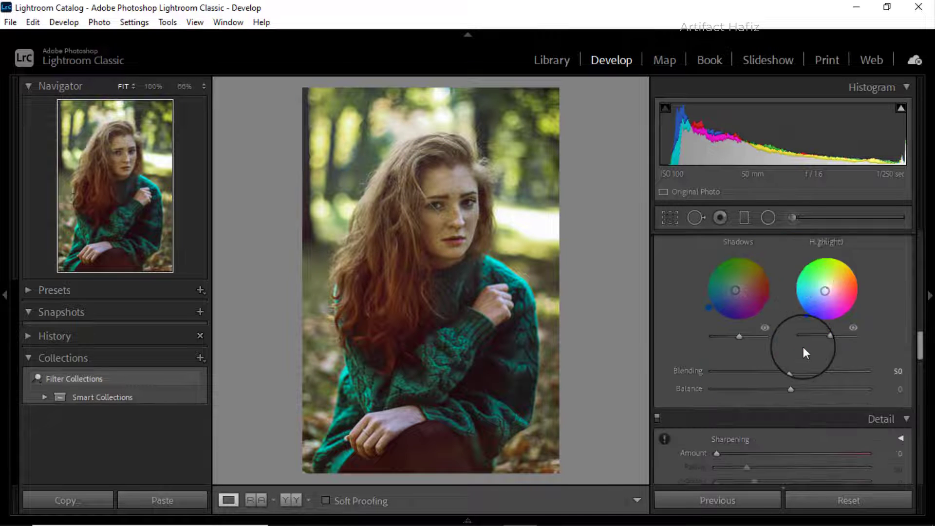
left_click_drag(717, 303, 721, 303)
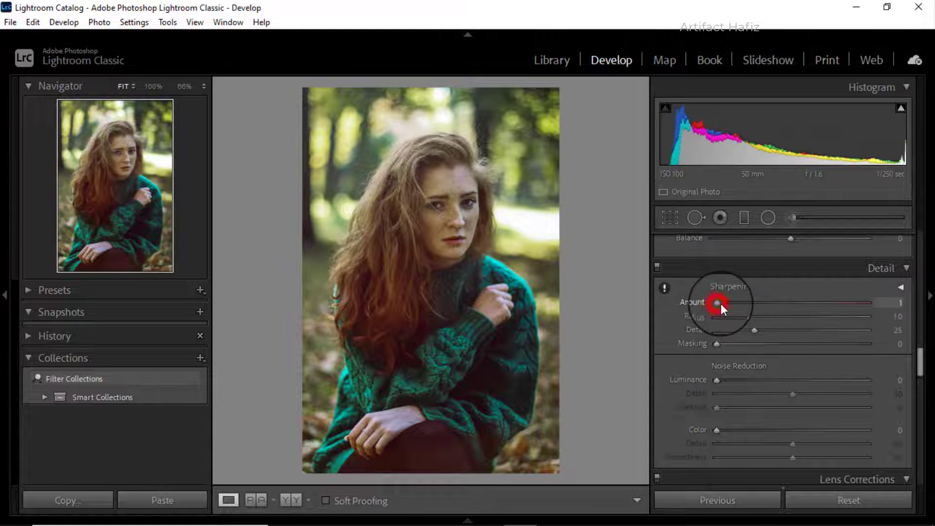
left_click_drag(718, 378, 735, 382)
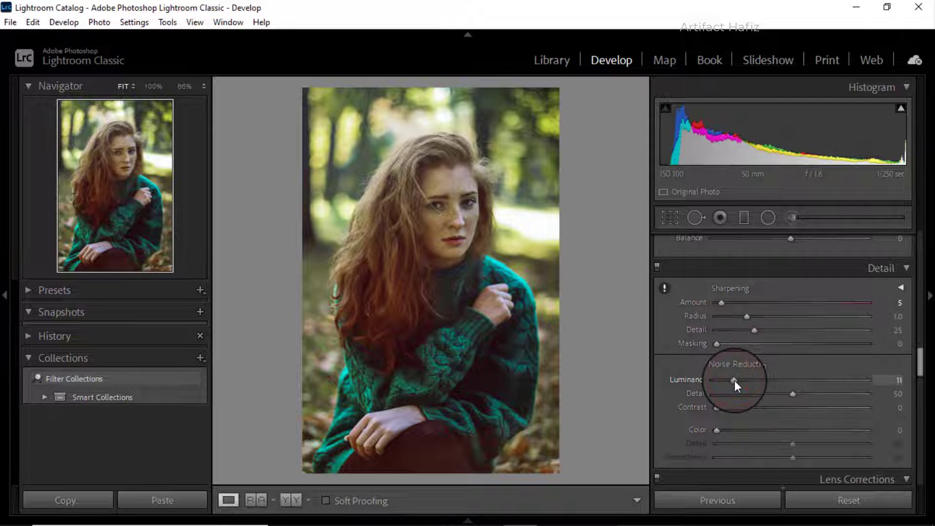
- Darken the photo's edges with a post-crop vignetting amount of −16
scroll(762, 373, "down", 3)
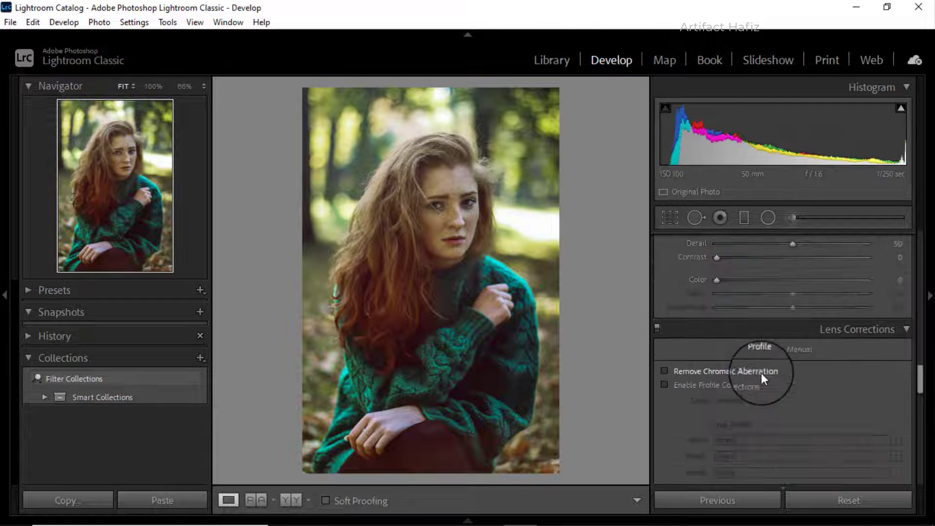
scroll(761, 372, "down", 10)
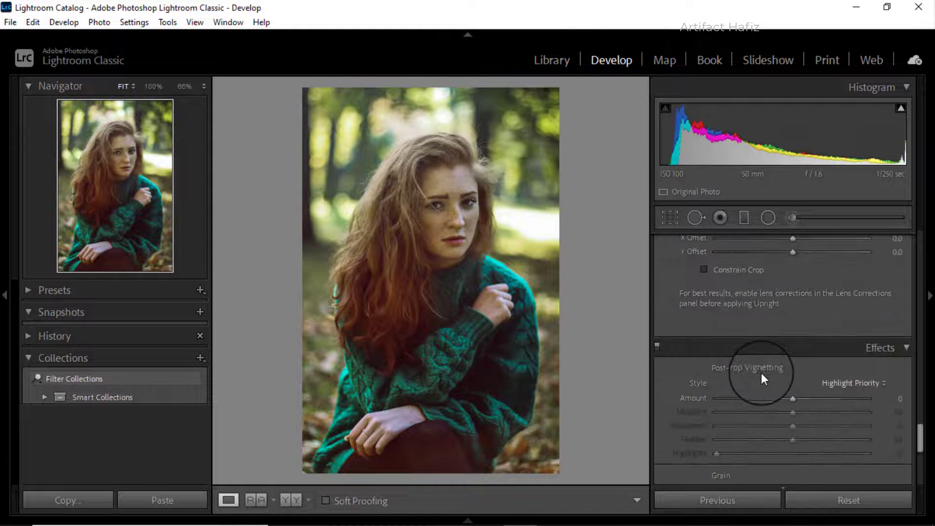
scroll(762, 373, "down", 3)
left_click_drag(794, 322, 784, 341)
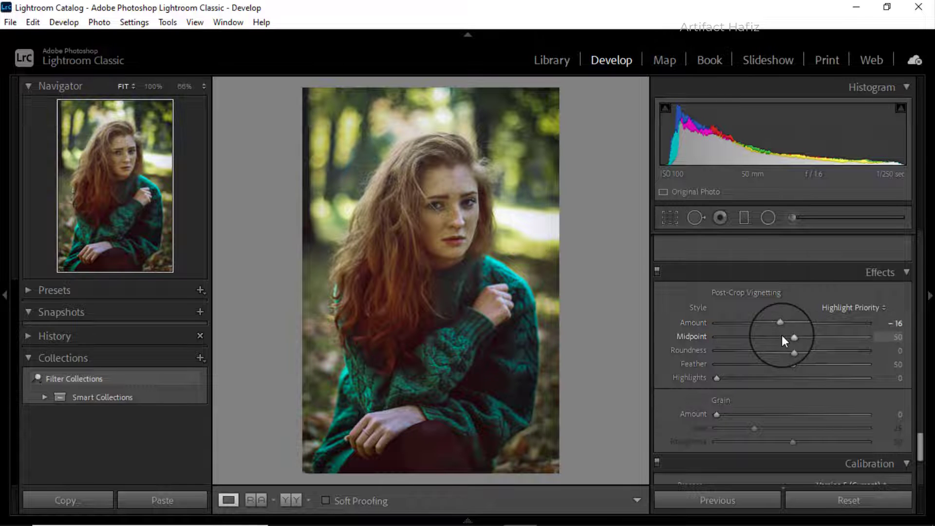
- Calibrate the primary colors' saturation to Green +41, Red −12 and Blue −27
scroll(812, 333, "down", 2)
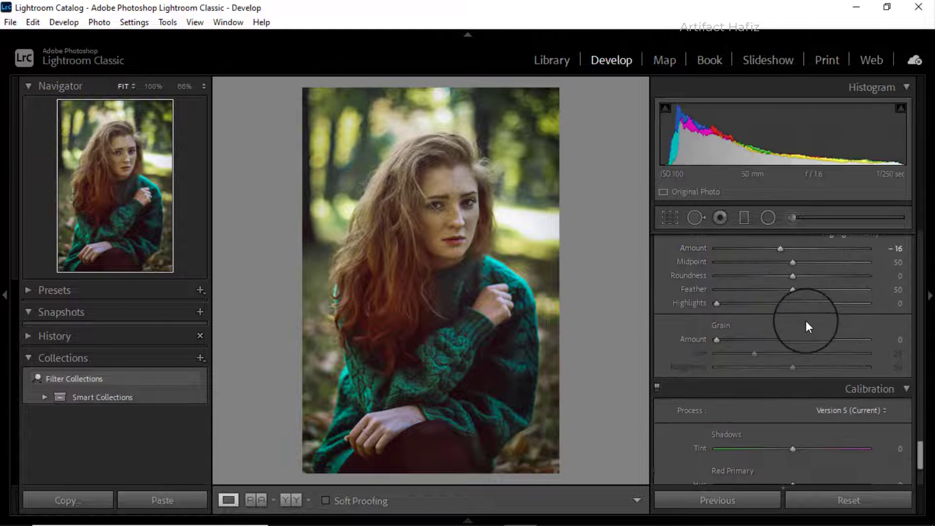
scroll(738, 375, "down", 2)
scroll(741, 377, "down", 1)
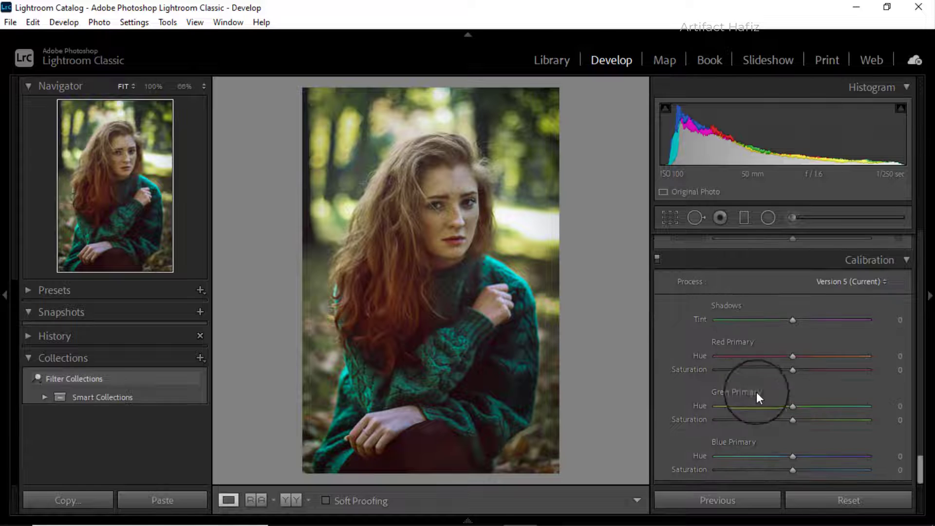
left_click_drag(793, 419, 827, 426)
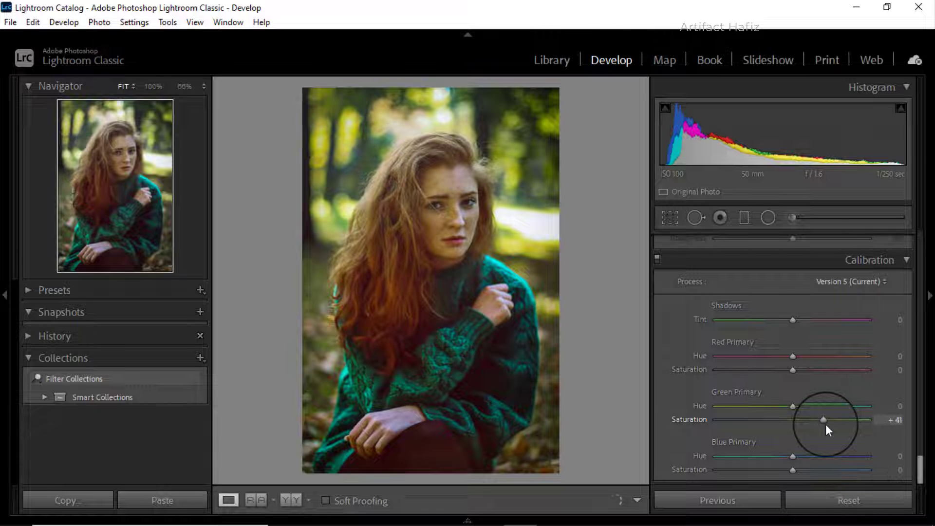
left_click_drag(793, 369, 782, 370)
left_click(790, 470)
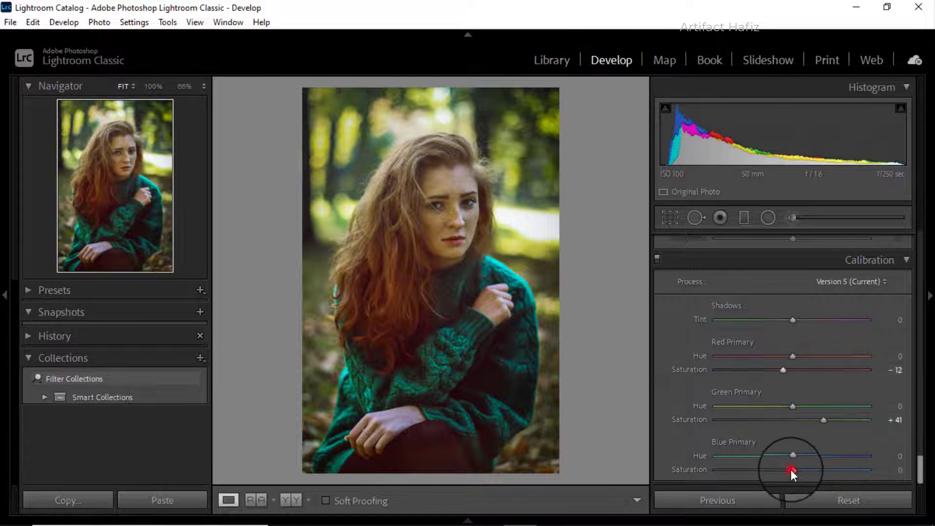
left_click_drag(791, 469, 770, 469)
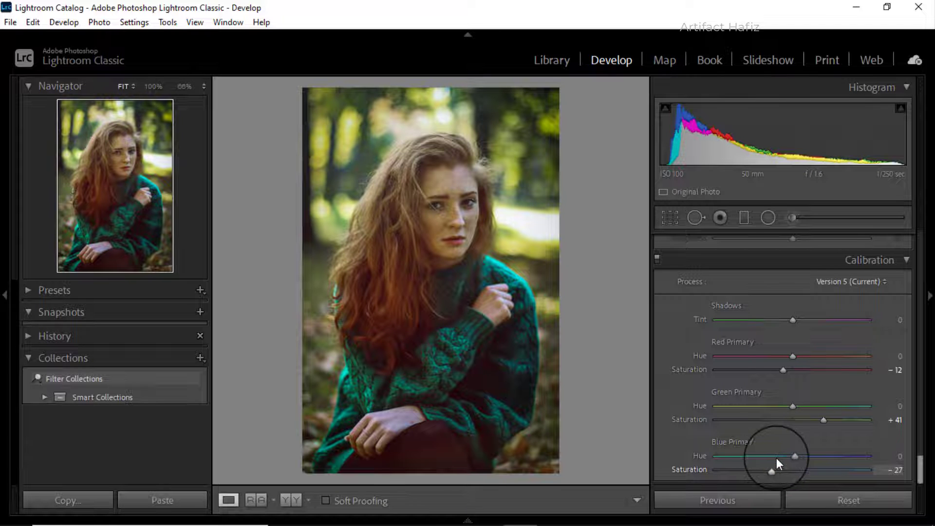
scroll(787, 423, "up", 6)
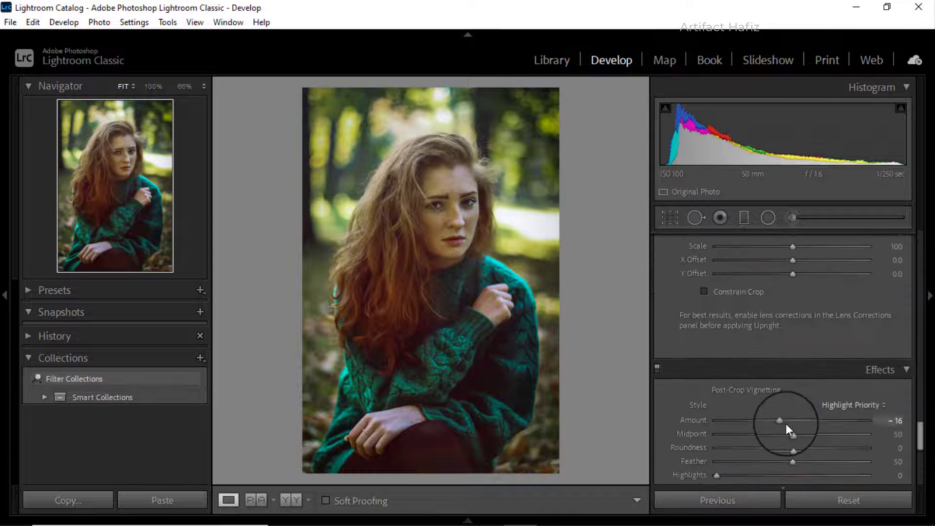
- Reduce the Green saturation in the HSL adjustments to −52
scroll(785, 423, "up", 15)
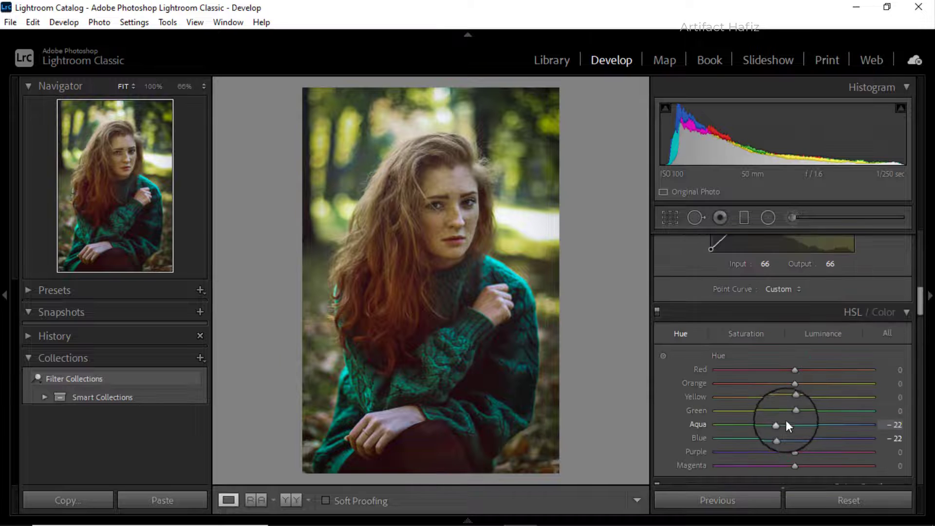
left_click(750, 334)
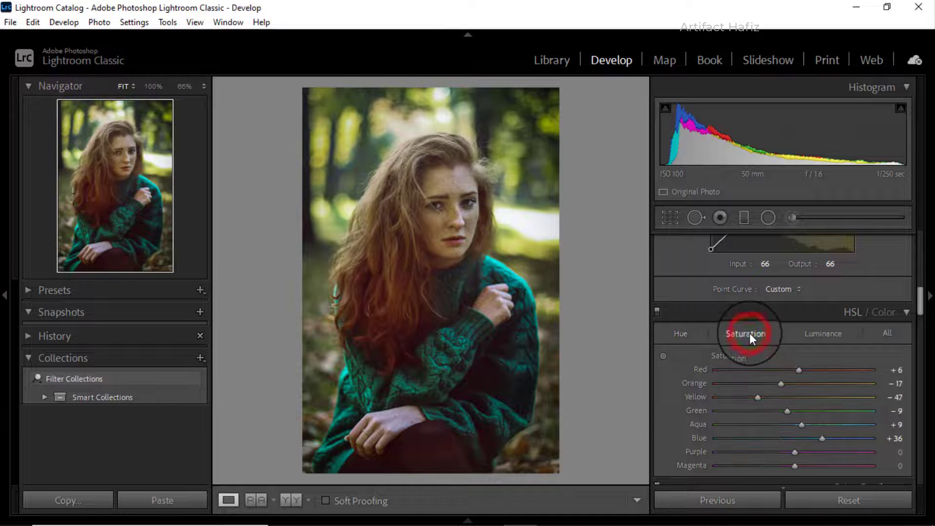
left_click(749, 333)
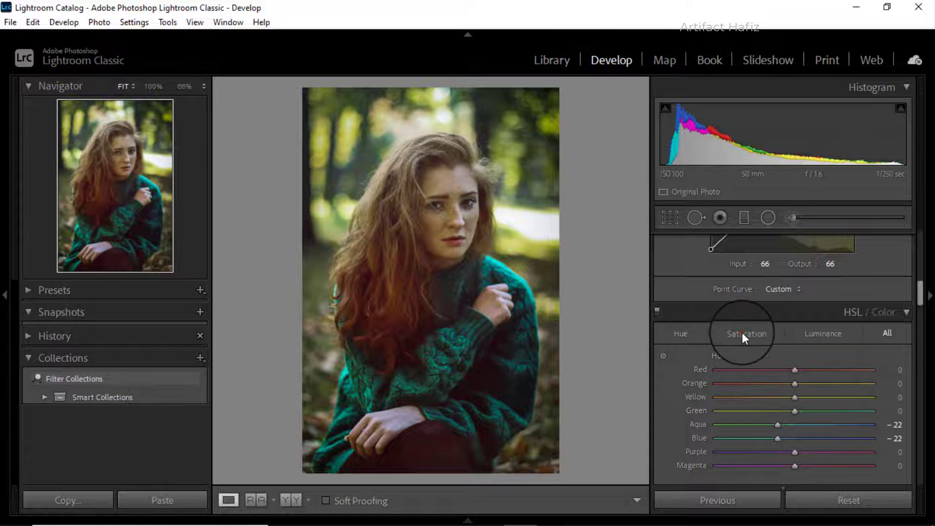
left_click(742, 333)
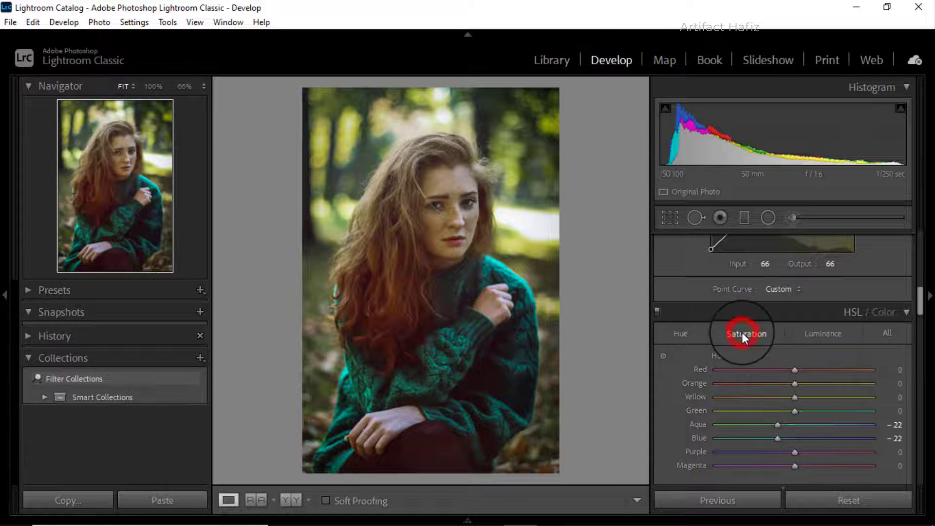
mouse_move(788, 410)
left_mouse_down()
mouse_move(731, 411)
mouse_move(838, 419)
mouse_move(754, 422)
left_mouse_up()
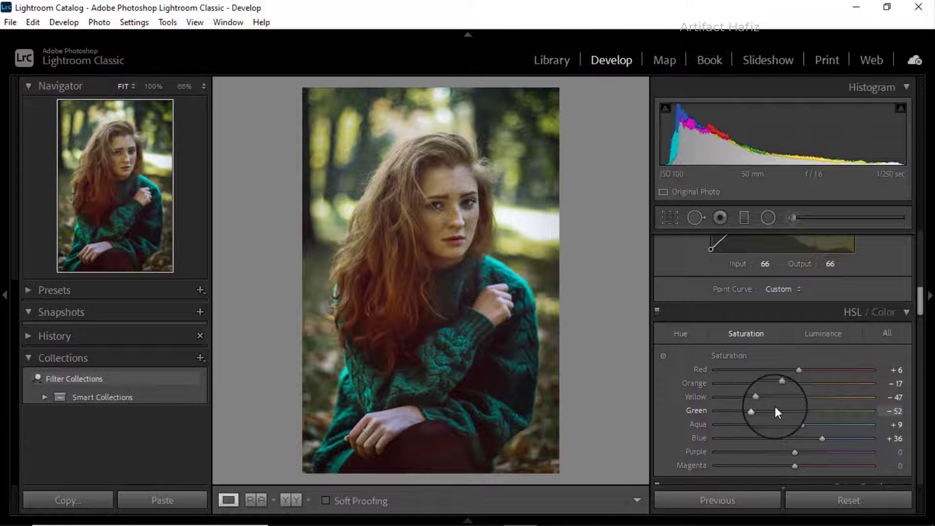
- Draw a slightly tilted graduated filter upward from the photo's bottom edge and set its exposure to −1.88
left_click(743, 220)
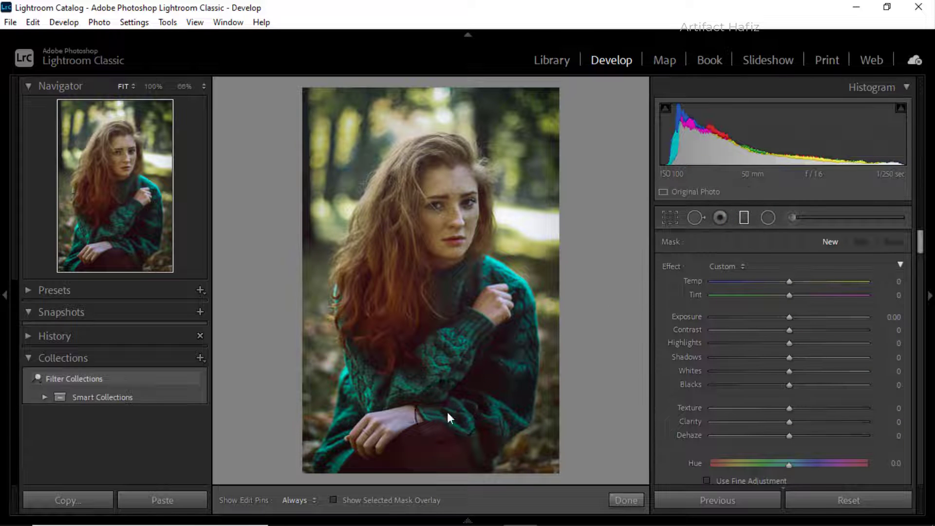
left_click(431, 466)
left_click_drag(432, 476, 424, 307)
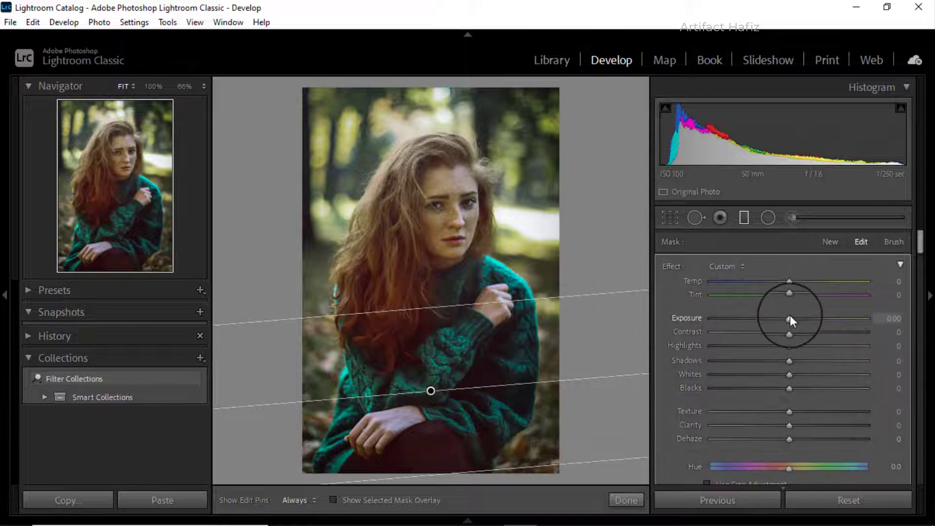
left_click_drag(790, 317, 766, 324)
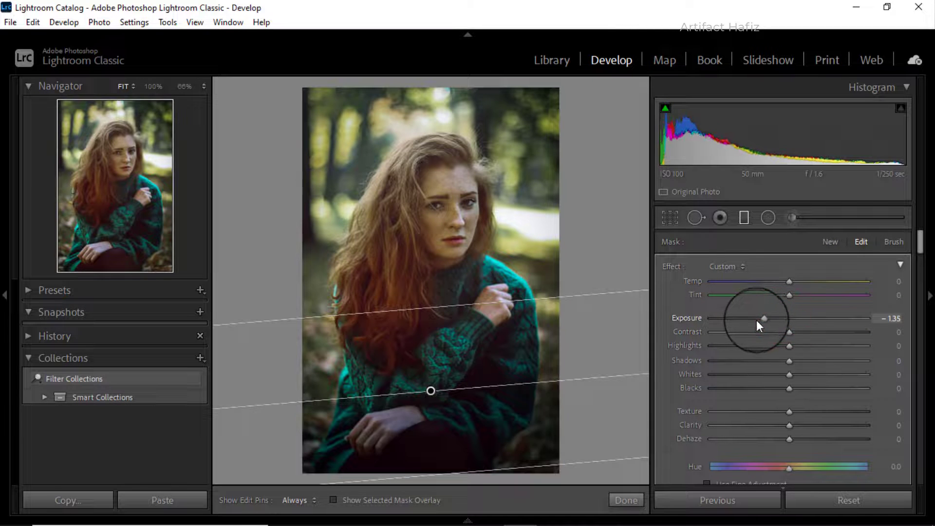
left_click_drag(756, 320, 748, 322)
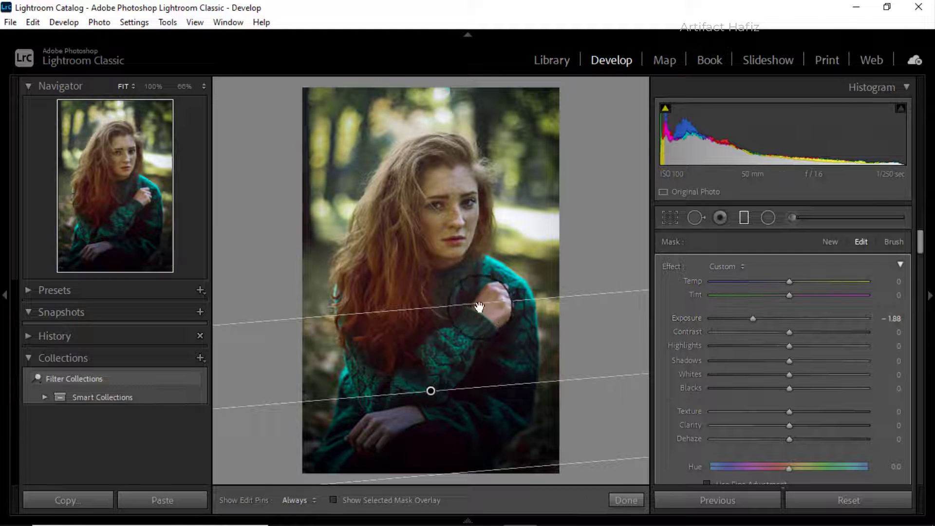
- Widen the bottom graduated filter's transition up to just below the chin, center it near the forearm, and set its exposure to −1.38
mouse_move(480, 307)
left_mouse_down()
mouse_move(466, 308)
mouse_move(447, 207)
left_mouse_up()
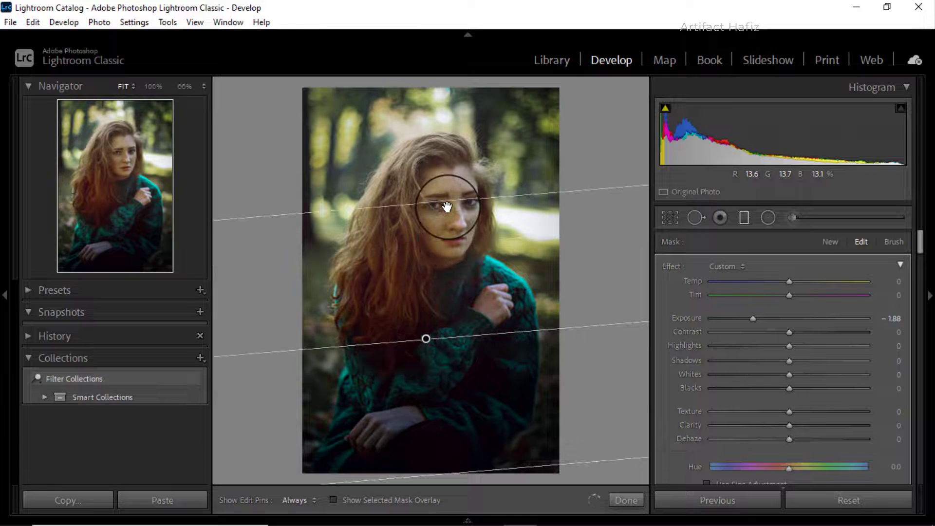
left_click_drag(426, 340, 424, 396)
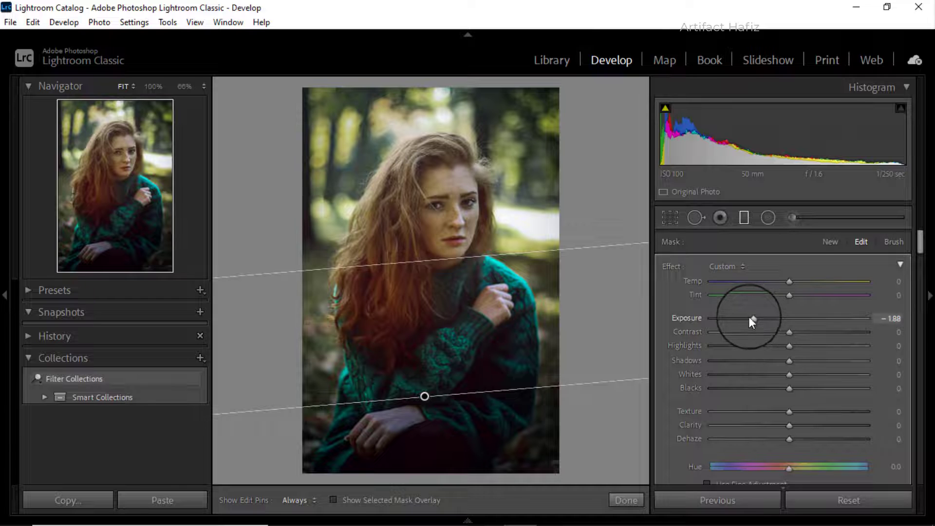
mouse_move(753, 319)
left_mouse_down()
mouse_move(767, 320)
mouse_move(757, 320)
left_mouse_up()
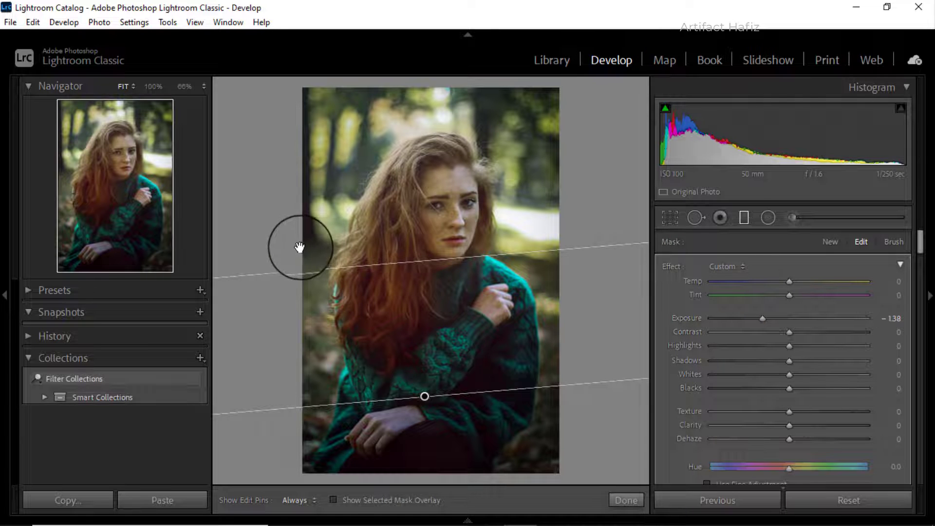
- Add slanted graduated filters with −1.38 exposure darkening the photo from its left side, and center the last one over the lower hair
left_click_drag(299, 247, 502, 211)
left_click_drag(399, 229, 358, 328)
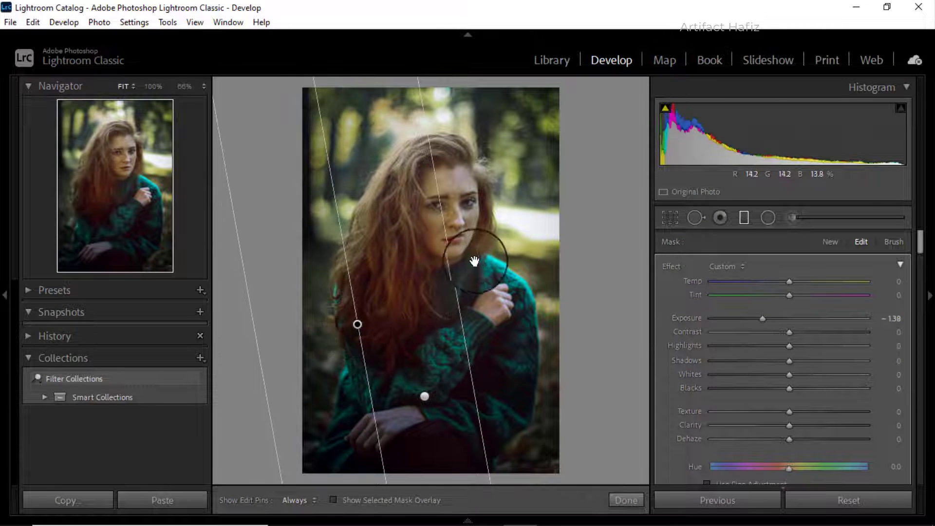
left_click_drag(459, 265, 535, 250)
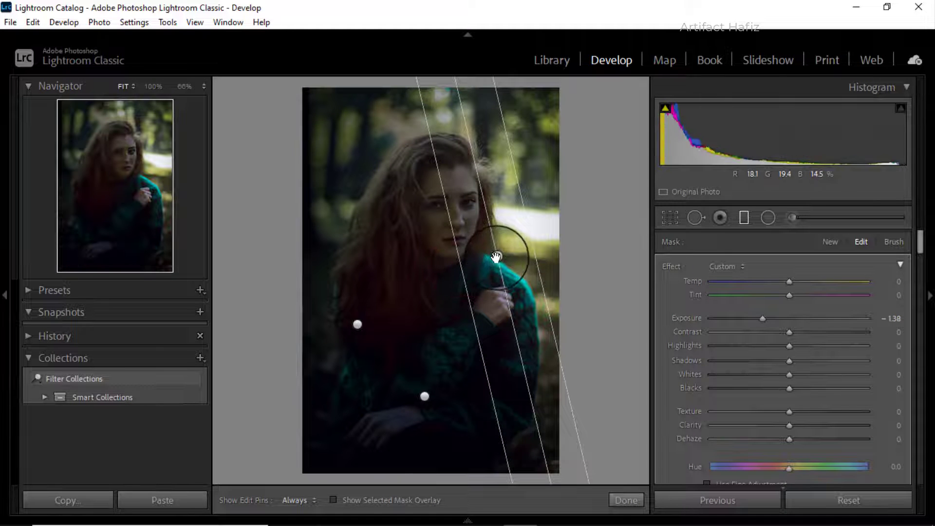
left_click_drag(469, 263, 525, 254)
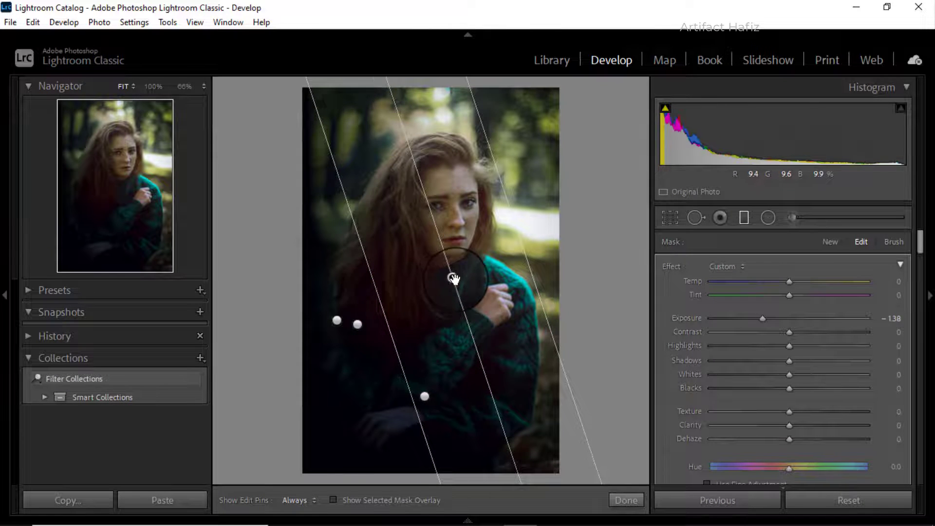
left_click_drag(453, 277, 377, 319)
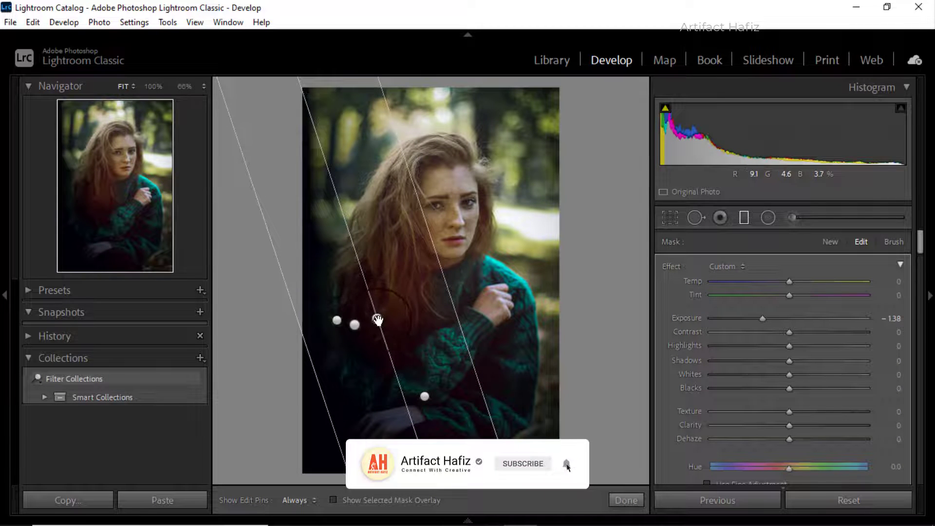
- Delete the two extra graduated filters nearest the photo's left edge, keeping the one centered over the lower hair
left_click(356, 325)
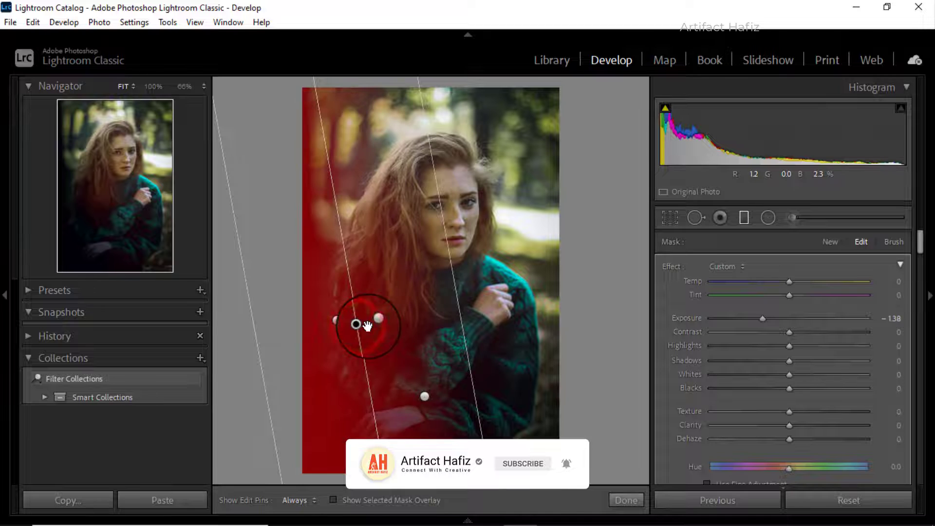
key("Delete")
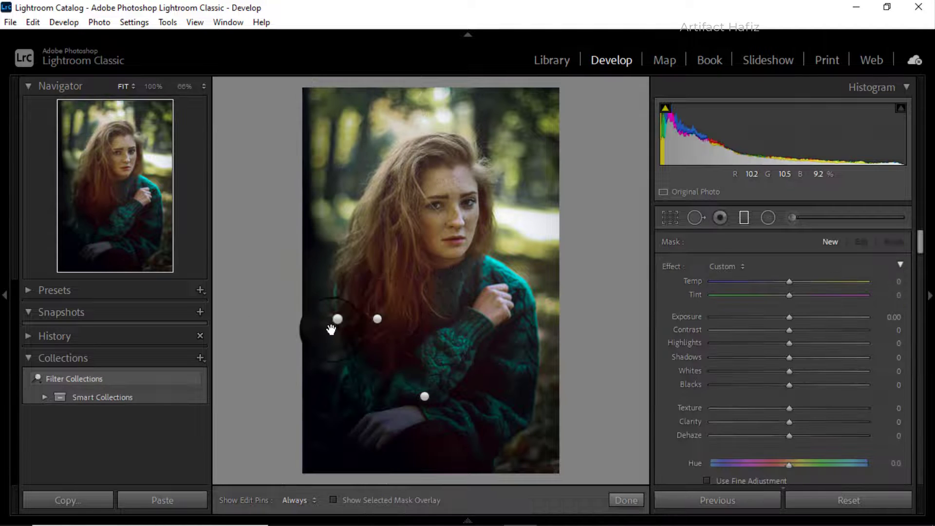
left_click(337, 321)
key("Delete")
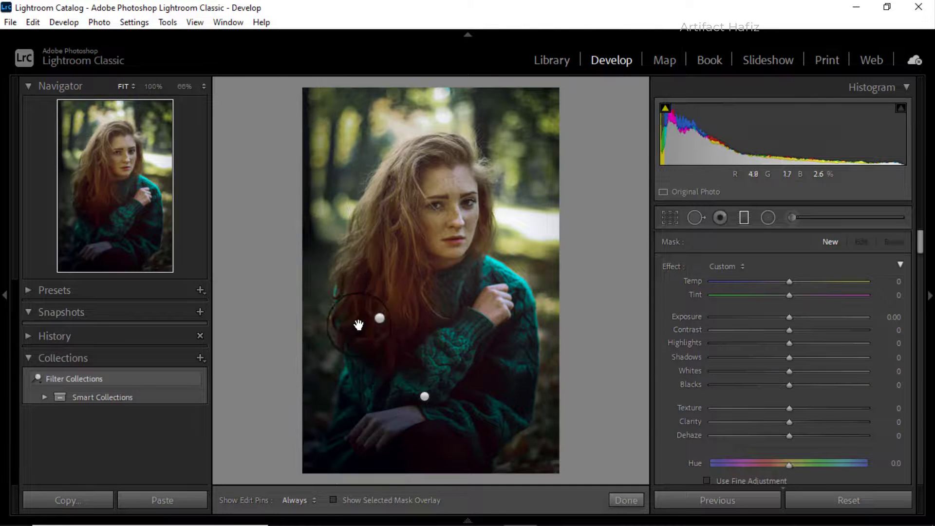
- Check the remaining side graduated filter, finish the filter edits, and compare the photo before and after side by side
left_click(377, 320)
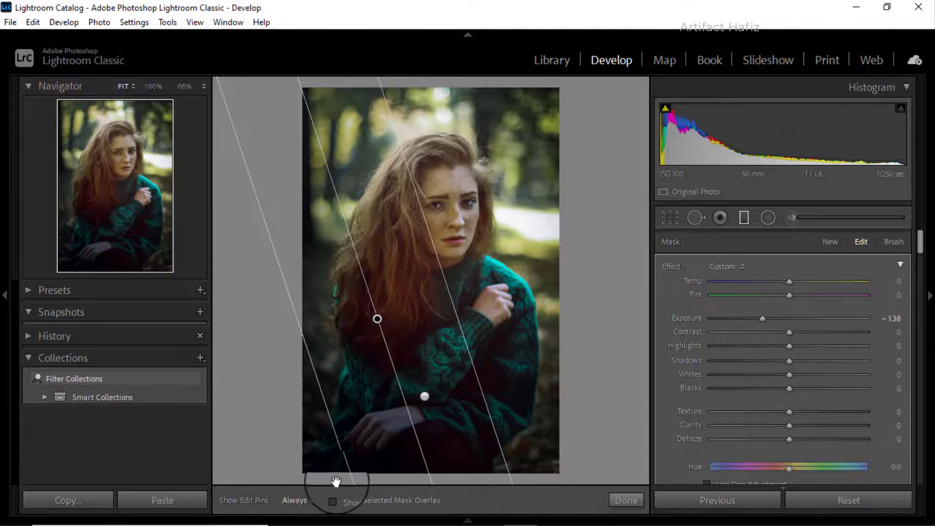
left_click(615, 499)
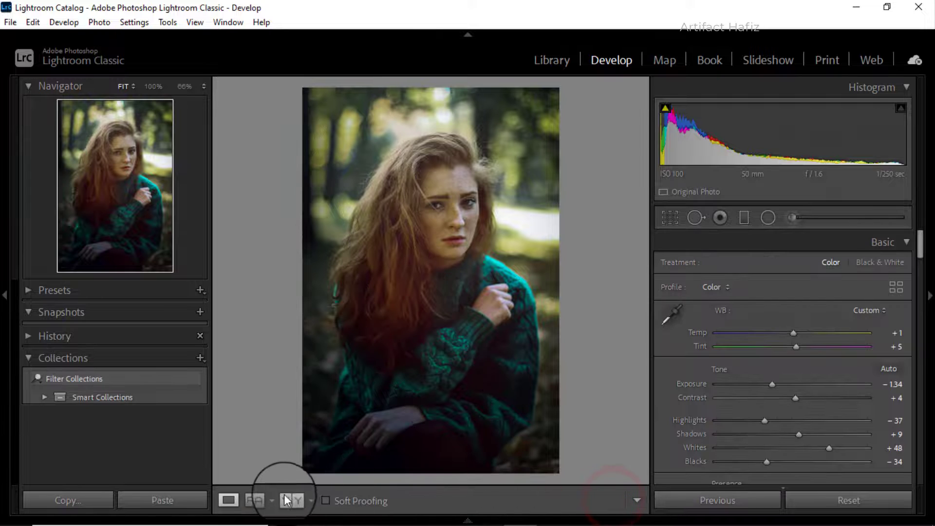
left_click(287, 500)
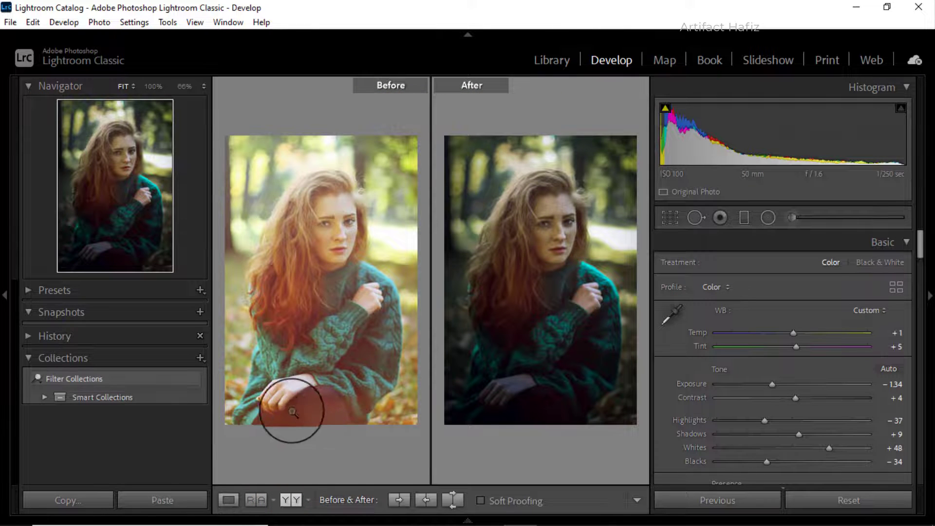